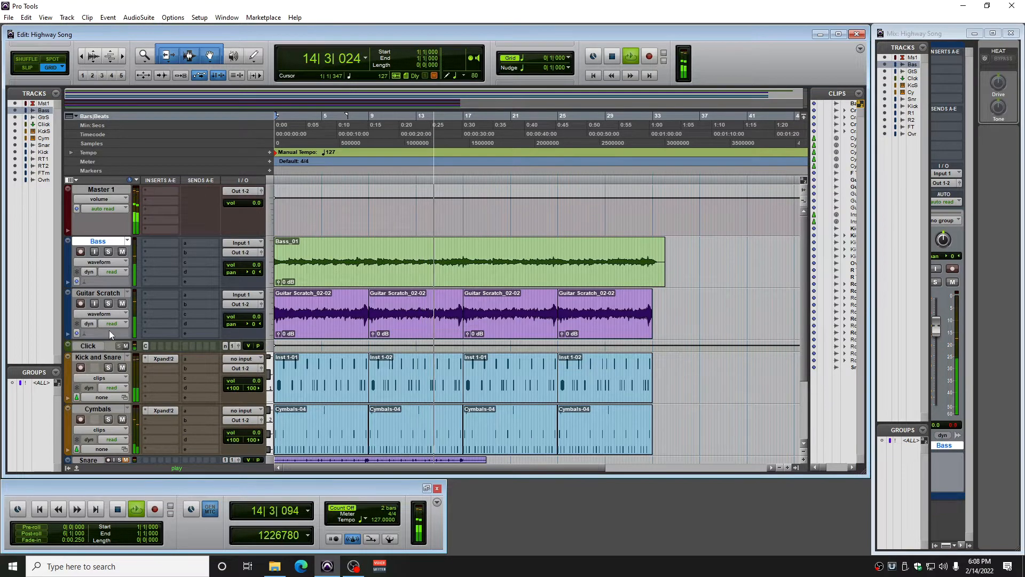
# Mute the Click track during playback and stop the song
pyautogui.click(125, 345)
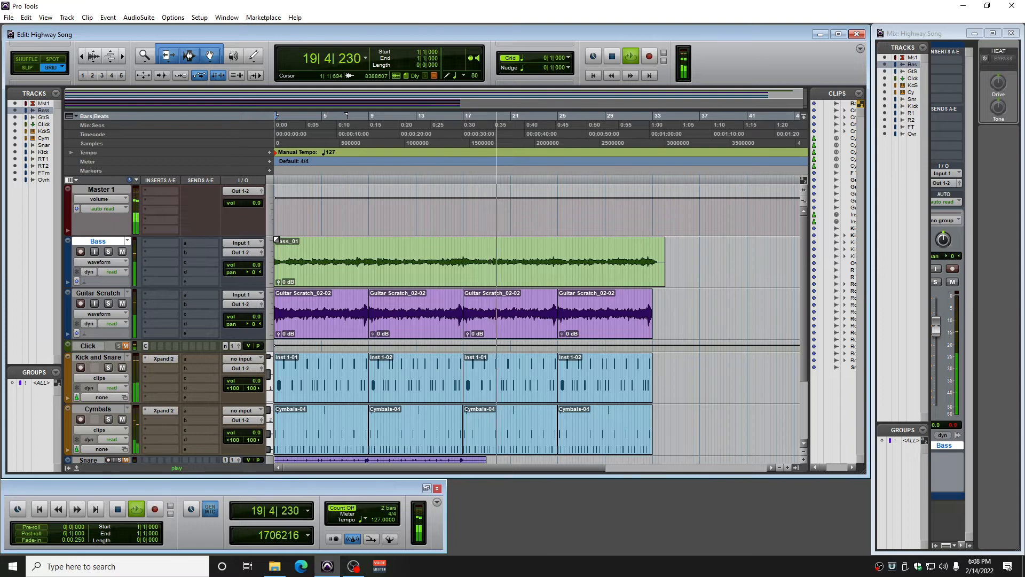
pyautogui.click(614, 56)
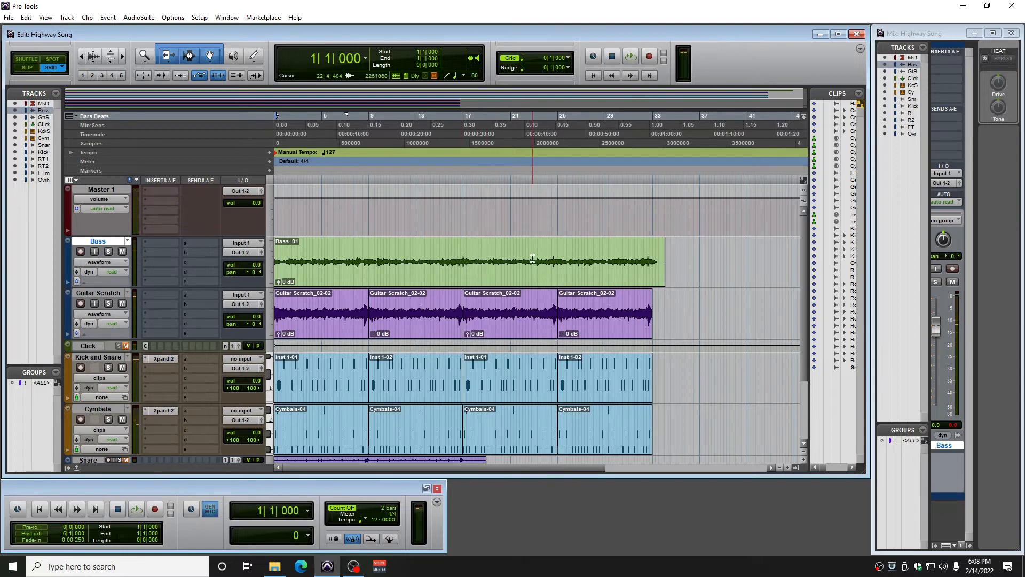
# Replace the Bass track's audio from bar 17 to bar 25 with a copy of bars 25 to 33
pyautogui.moveTo(559, 256); pyautogui.dragTo(652, 253)
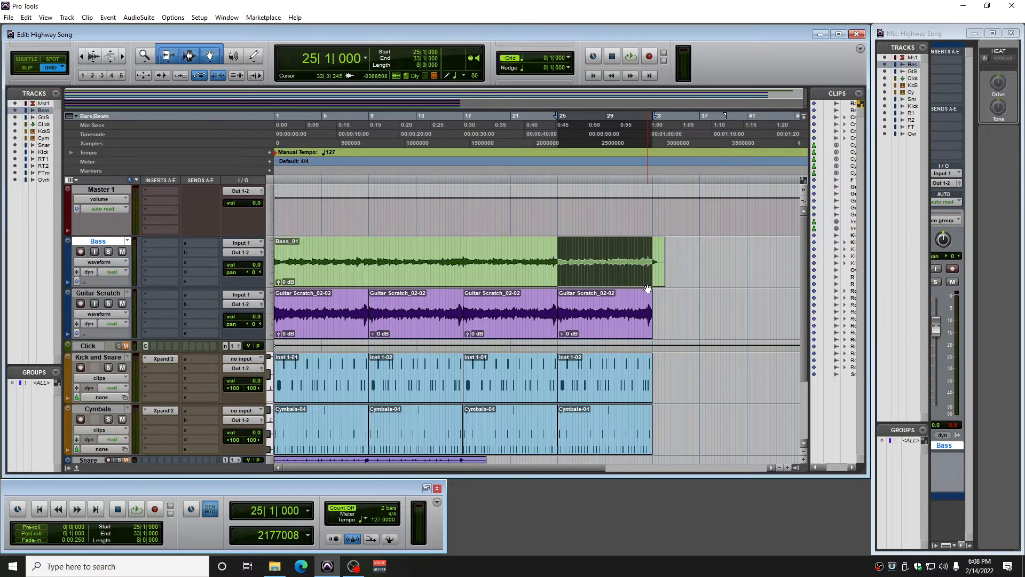
pyautogui.moveTo(467, 260); pyautogui.dragTo(557, 262)
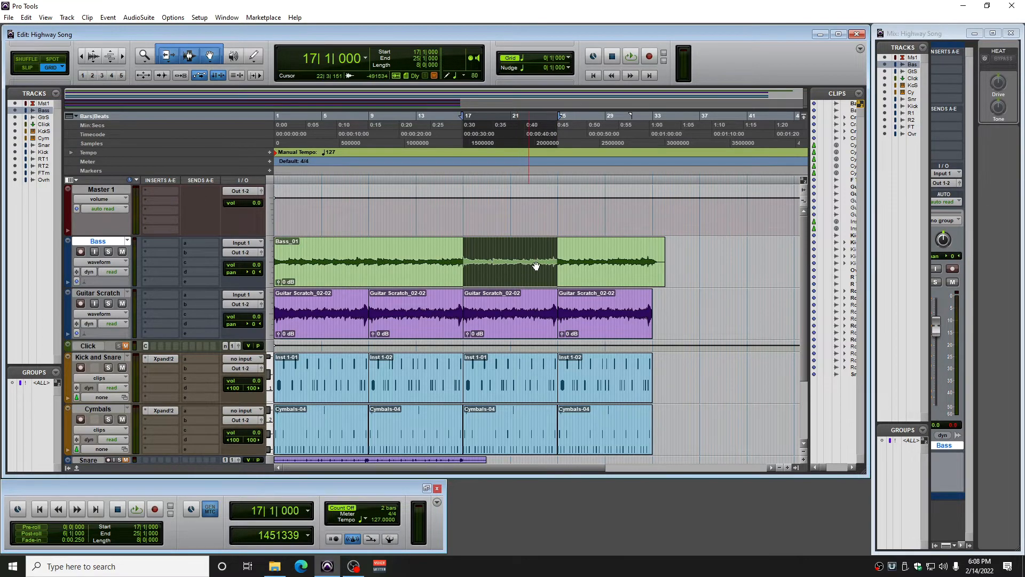
pyautogui.click(788, 467)
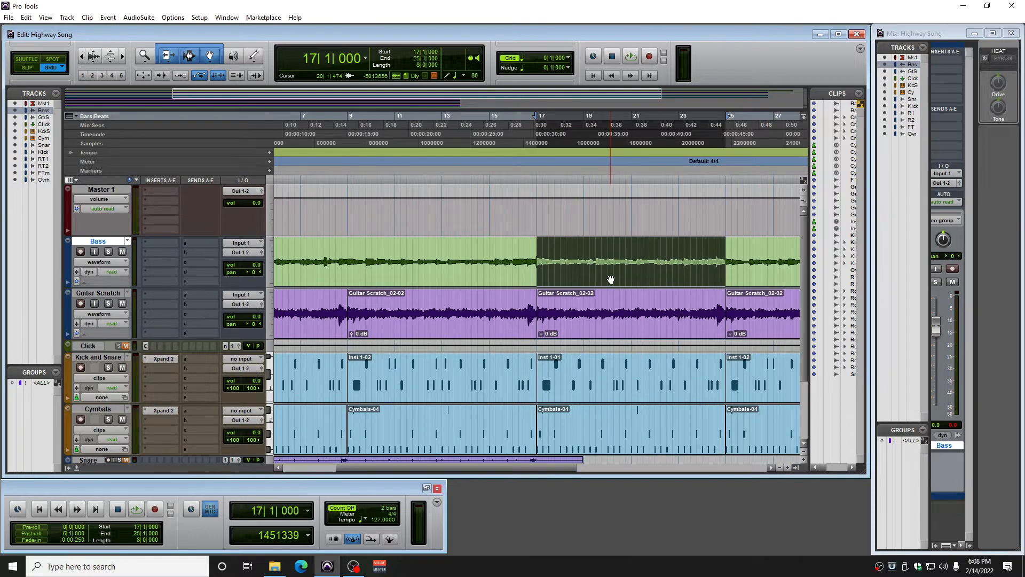
pyautogui.hotkey('ctrl', 'e')
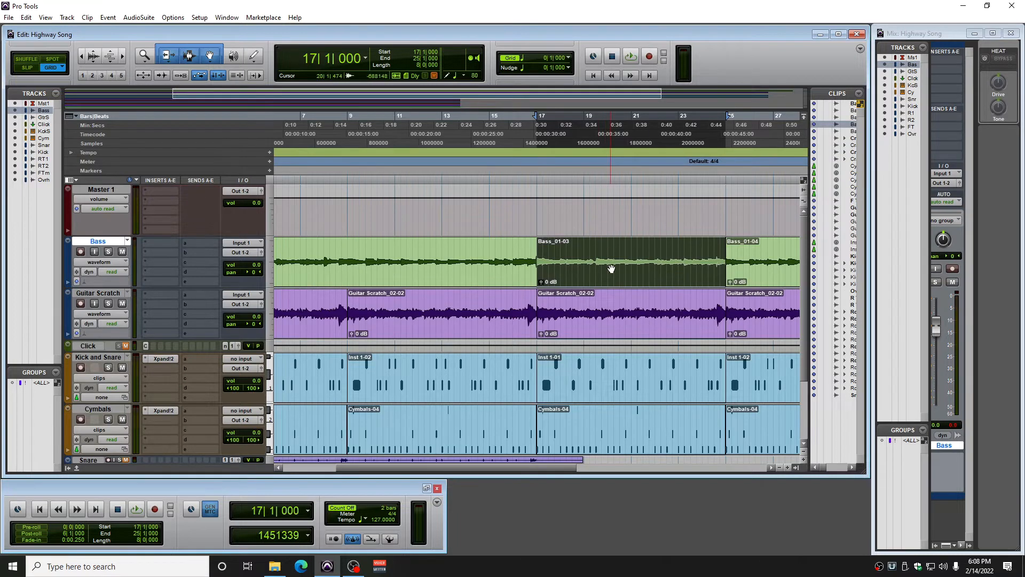
pyautogui.press('Delete')
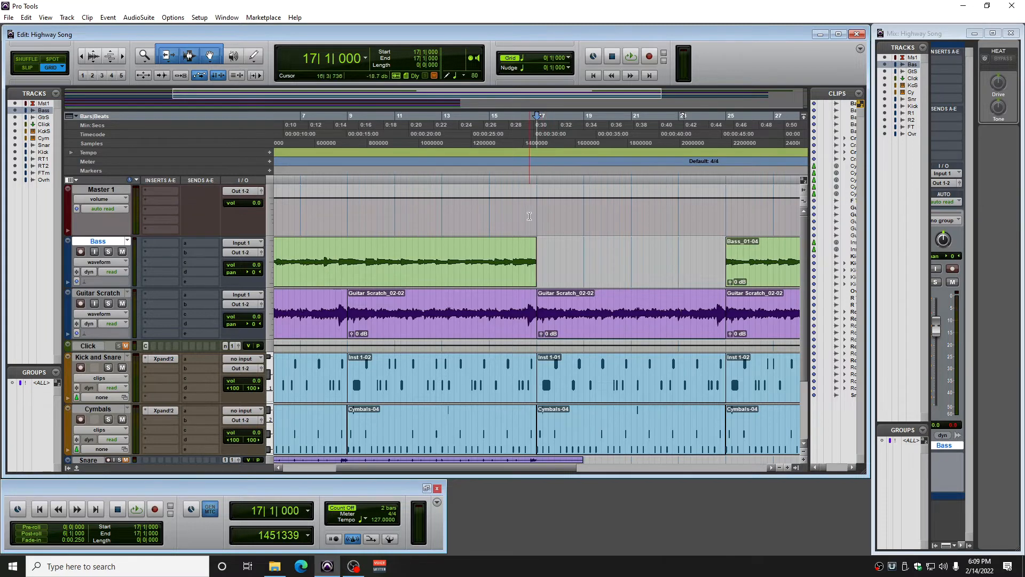
pyautogui.moveTo(532, 218); pyautogui.dragTo(560, 245)
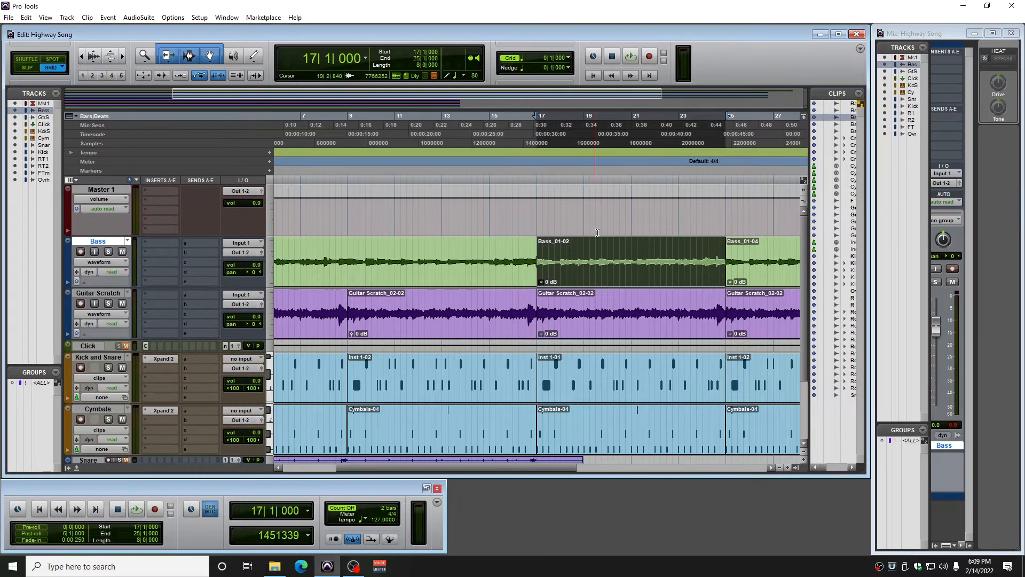
# Play the song from bar 16 beat 4 to bar 33 to check the replaced Bass section
pyautogui.click(533, 214)
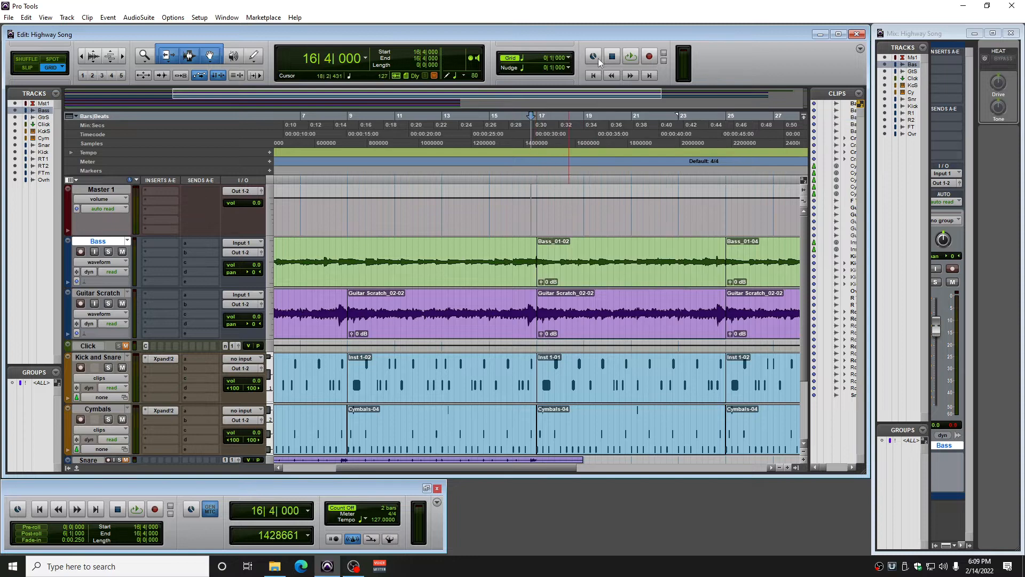
pyautogui.click(631, 56)
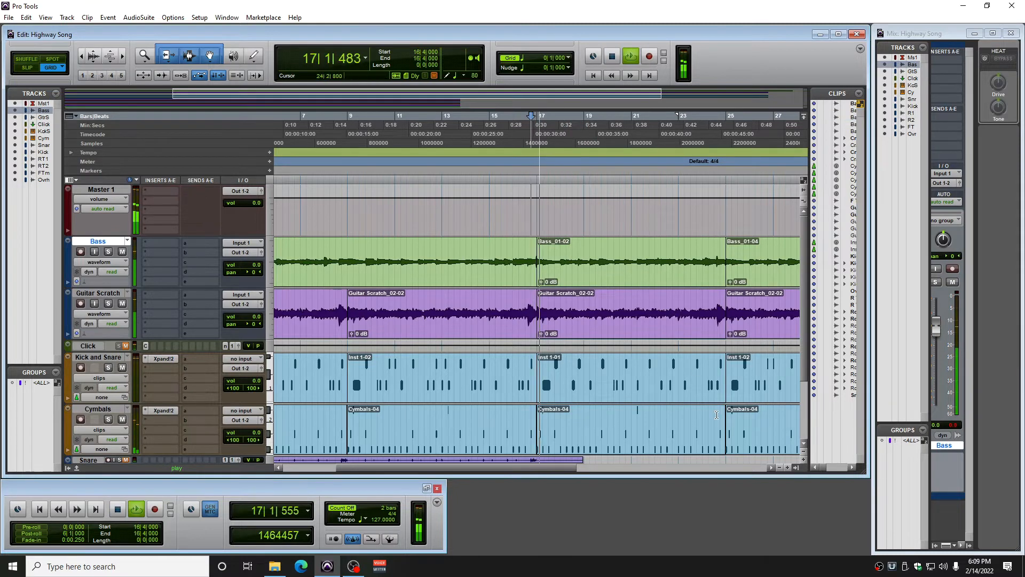
pyautogui.click(780, 468)
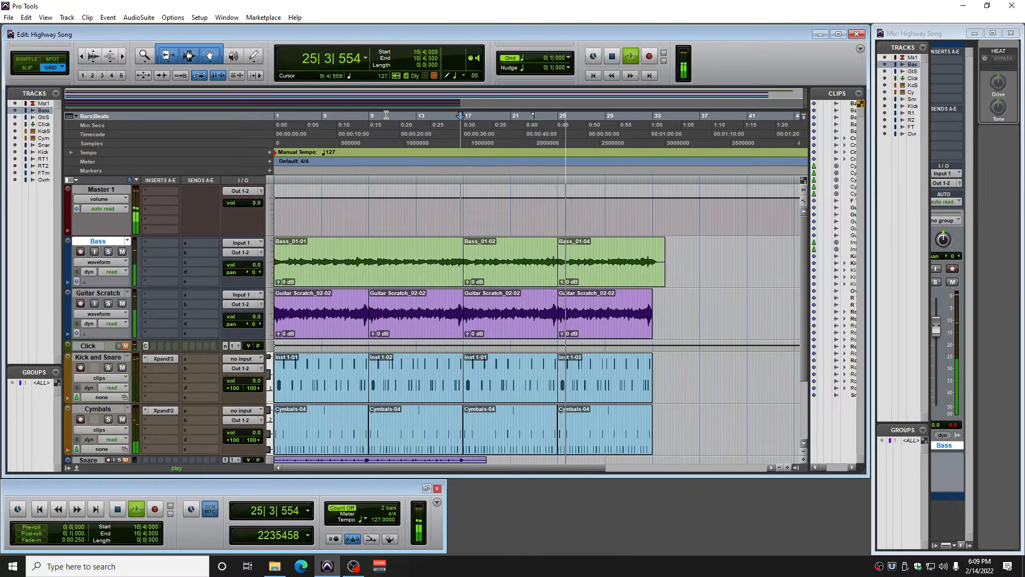
pyautogui.click(612, 56)
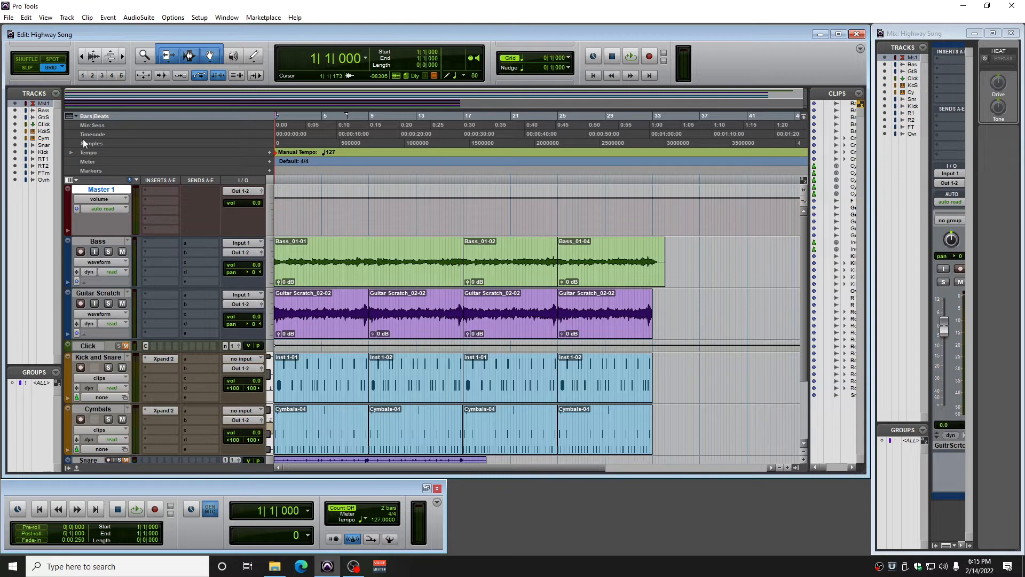
# Create one new stereo instrument track below the Master 1 track
pyautogui.click(67, 17)
pyautogui.click(70, 29)
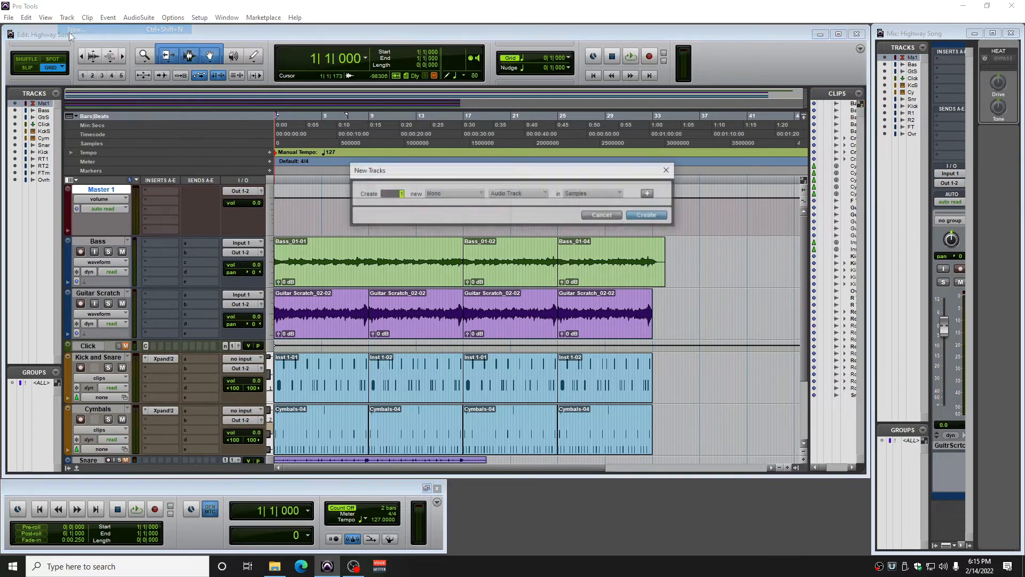
pyautogui.click(450, 191)
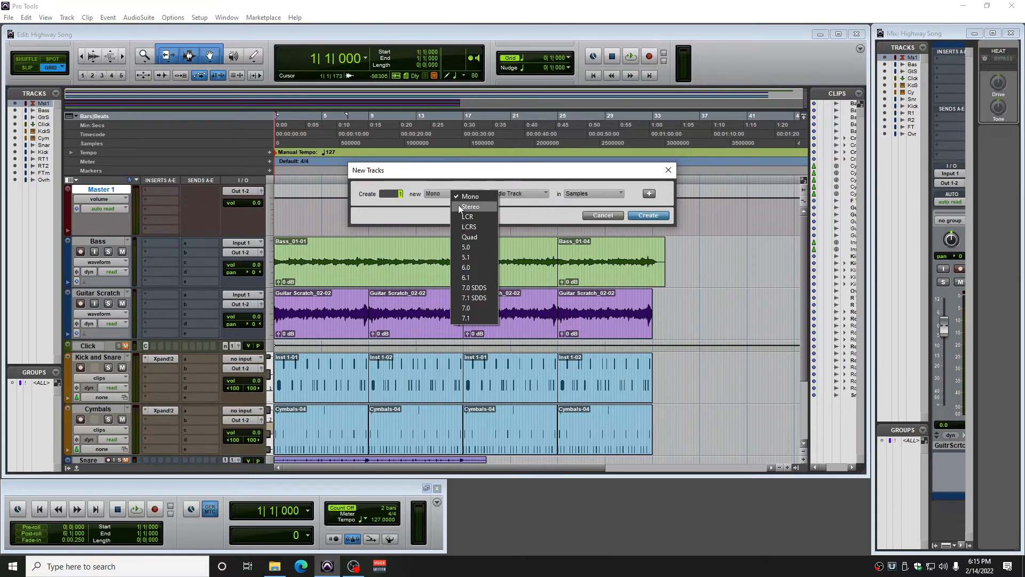
pyautogui.click(458, 204)
pyautogui.click(518, 193)
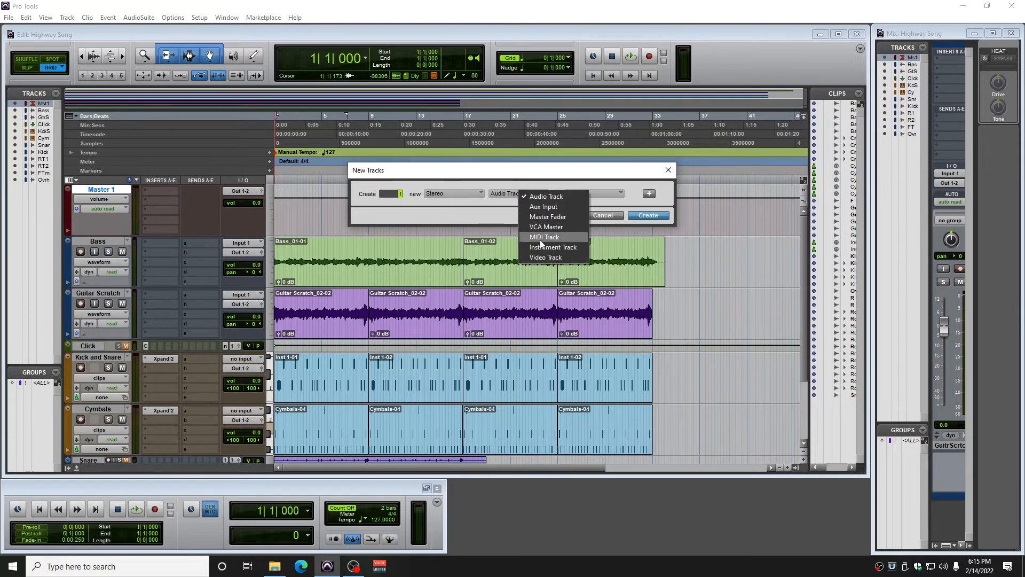
pyautogui.click(546, 246)
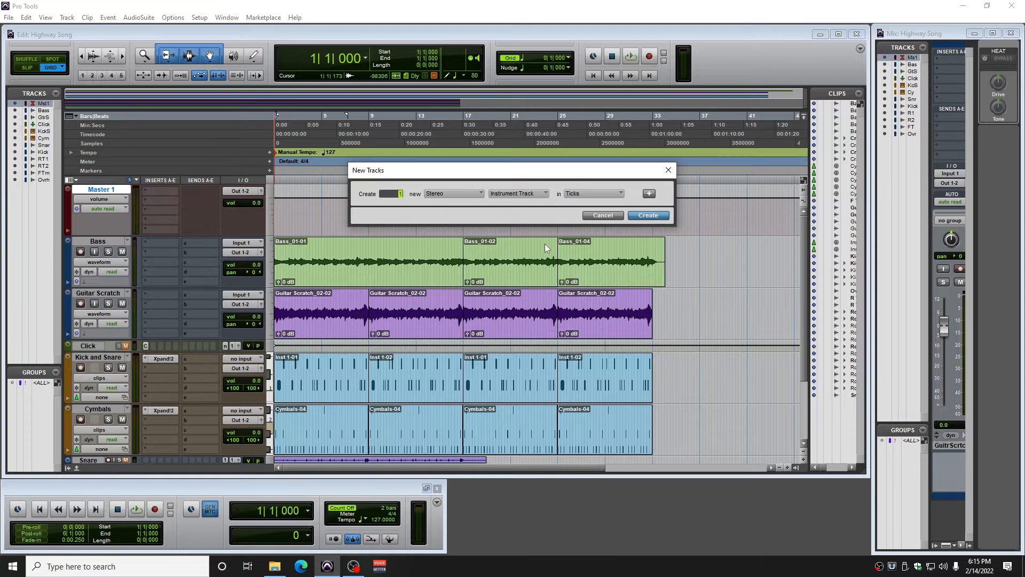
pyautogui.click(642, 216)
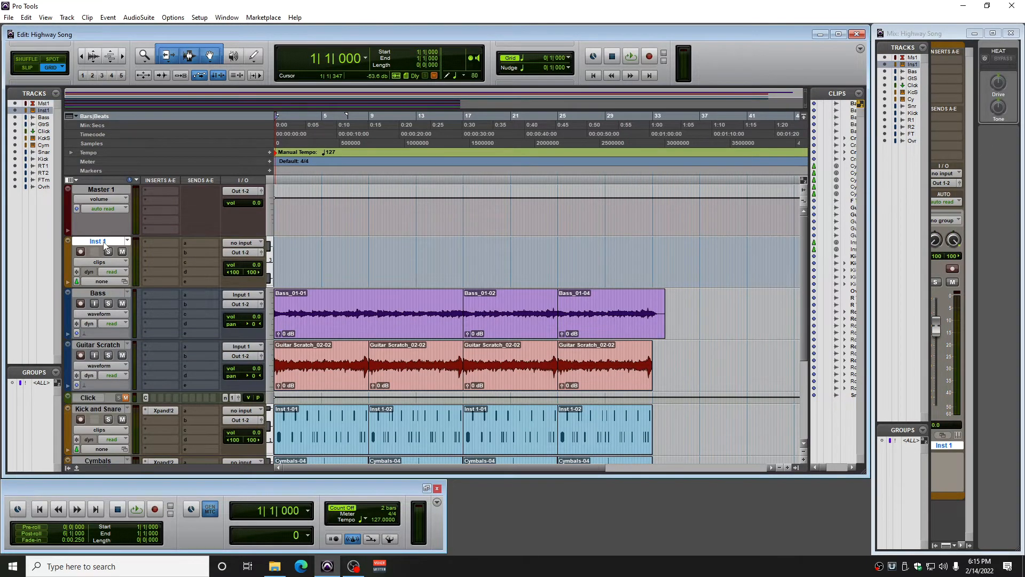
# Rename the new instrument track as Bass Midi
pyautogui.doubleClick(105, 245)
pyautogui.write('Bass Midi')
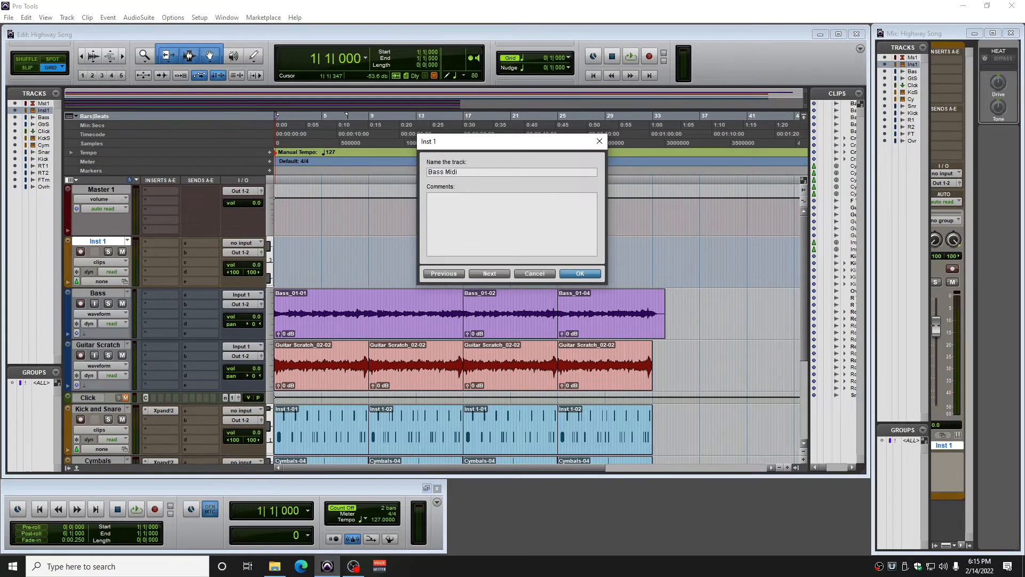
pyautogui.click(580, 277)
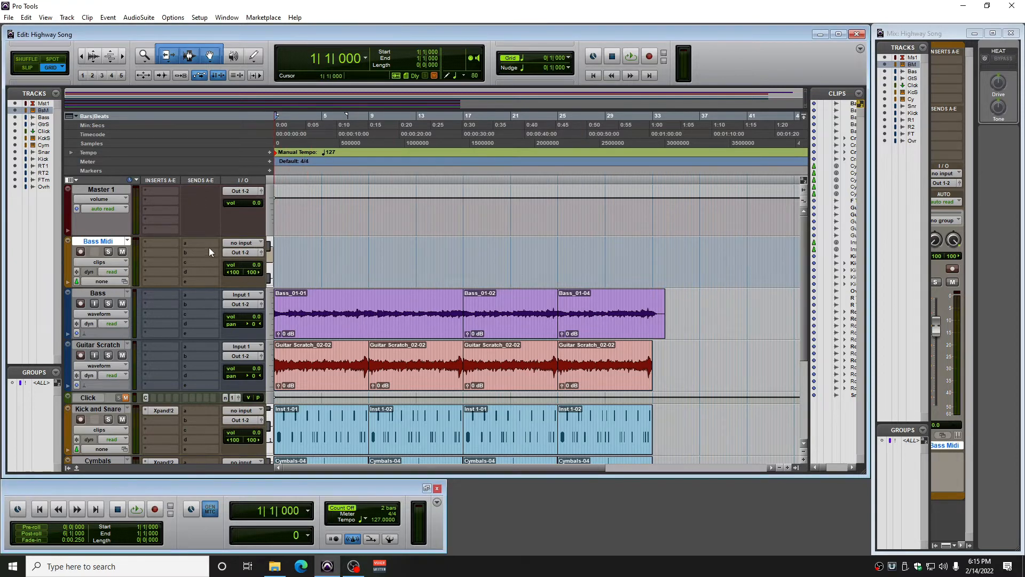
# Insert the multichannel instrument plug-in Ample Bass P Lite Style II (stereo) in the Bass Midi track's first insert slot
pyautogui.click(160, 242)
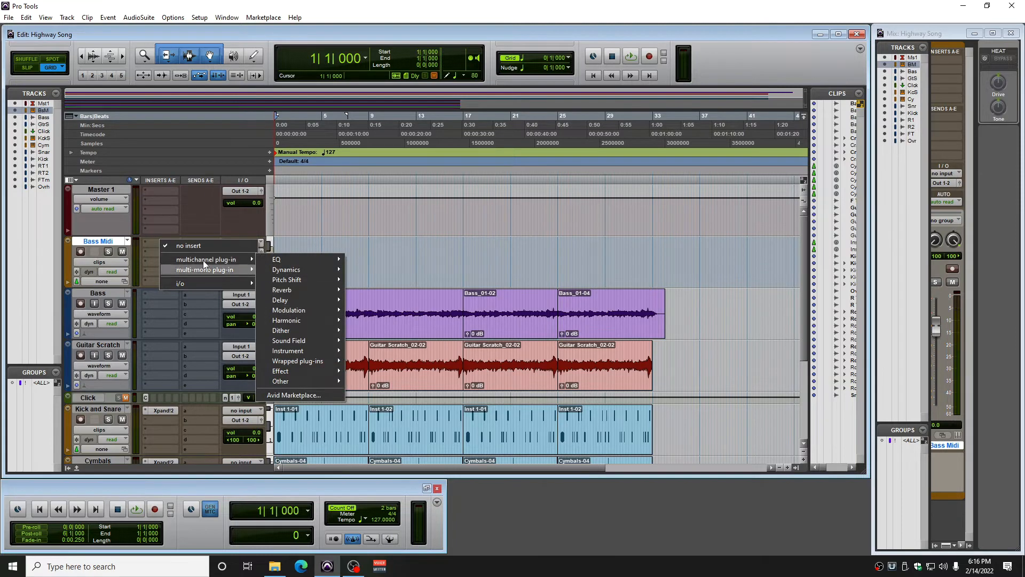
pyautogui.moveTo(193, 259)
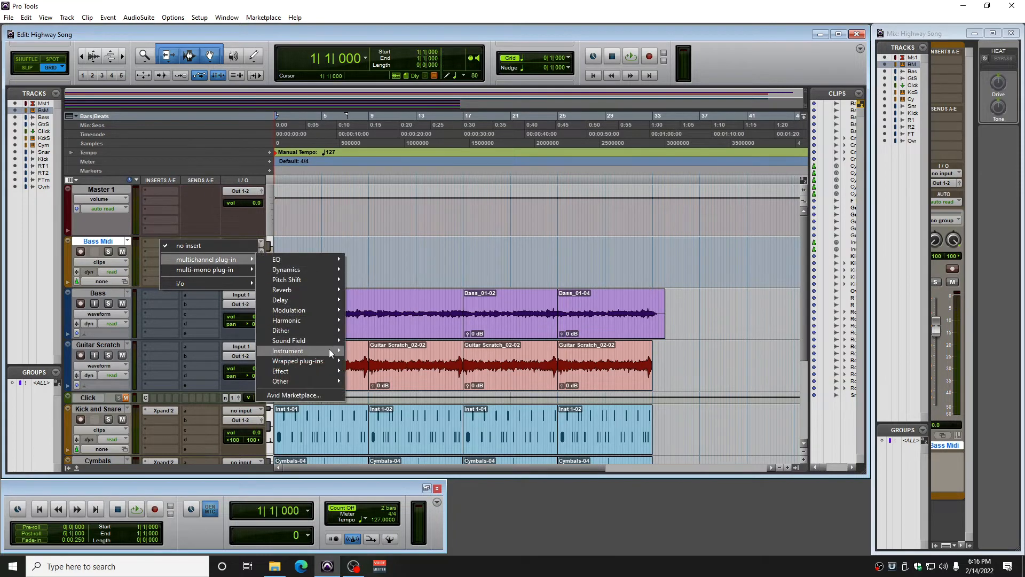
pyautogui.moveTo(324, 353)
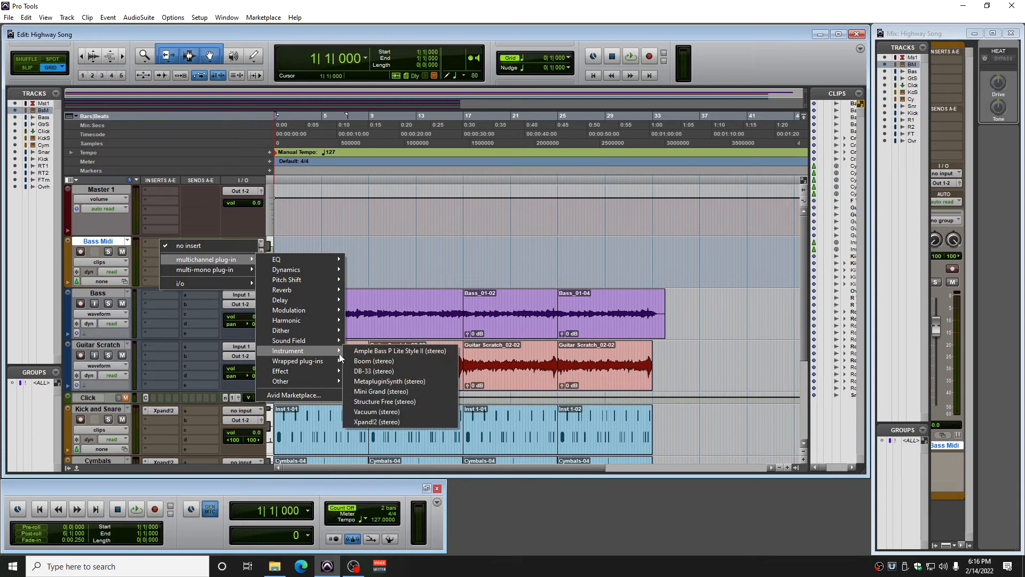
pyautogui.click(428, 351)
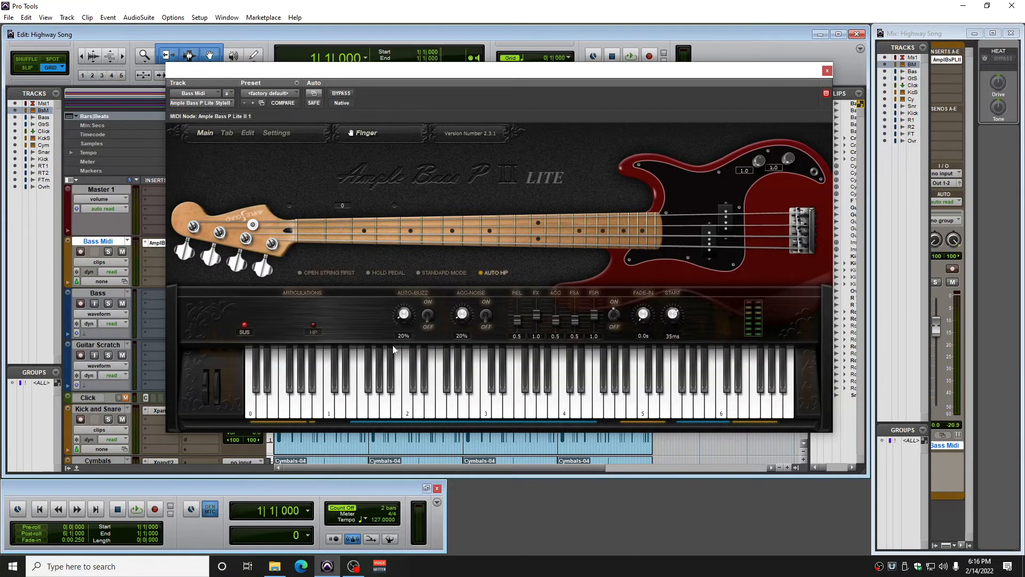
# Record-enable the Bass Midi track, set the bass plug-in's Master Volume to 0.4 and close the plug-in window
pyautogui.click(80, 251)
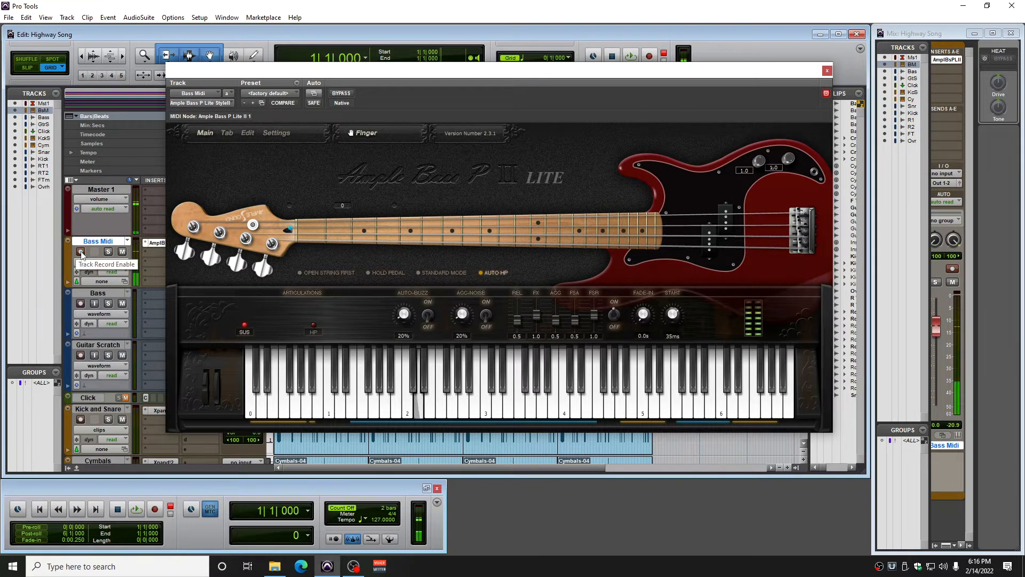
pyautogui.click(81, 252)
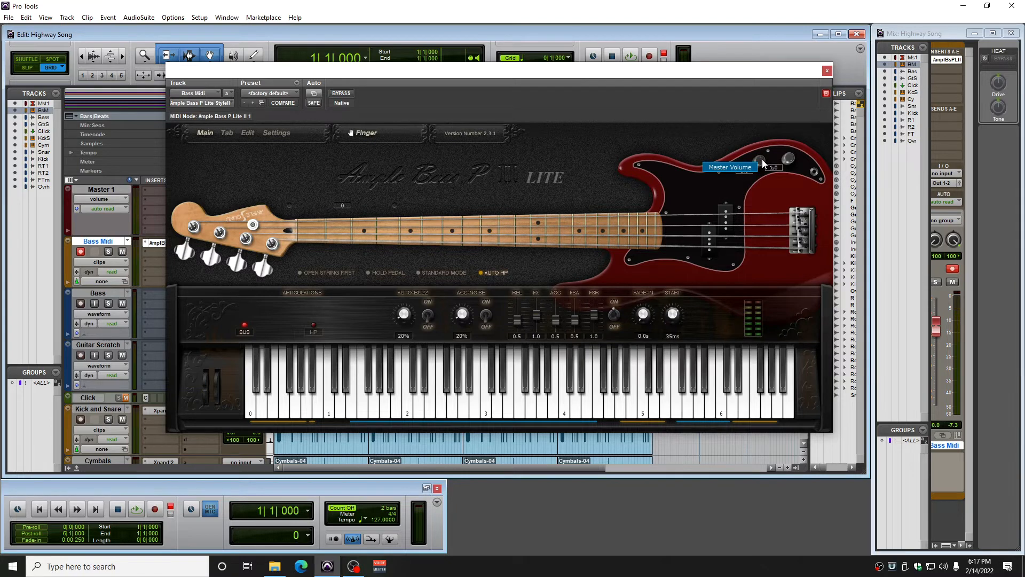
pyautogui.moveTo(761, 159); pyautogui.dragTo(761, 162)
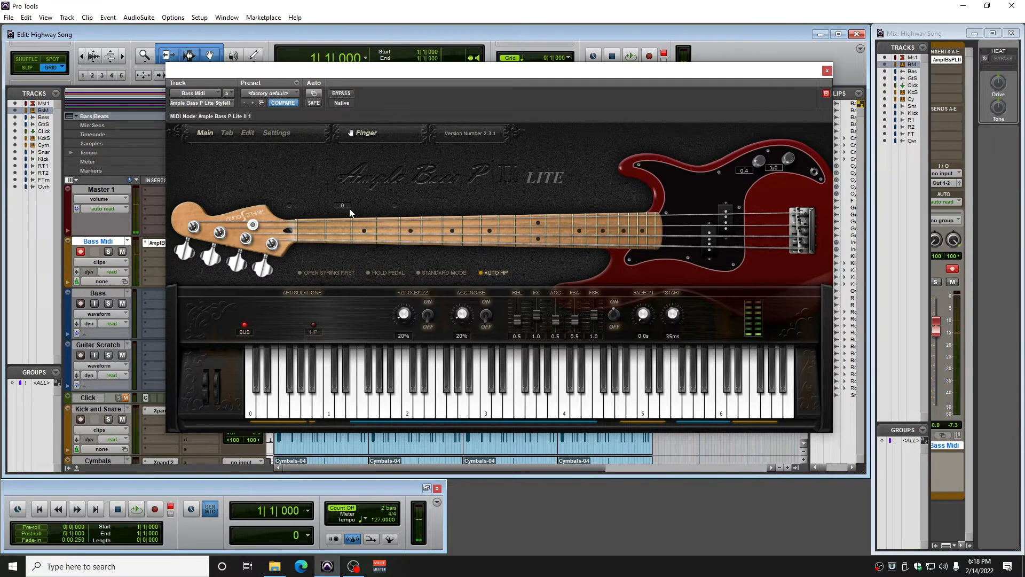
pyautogui.click(827, 71)
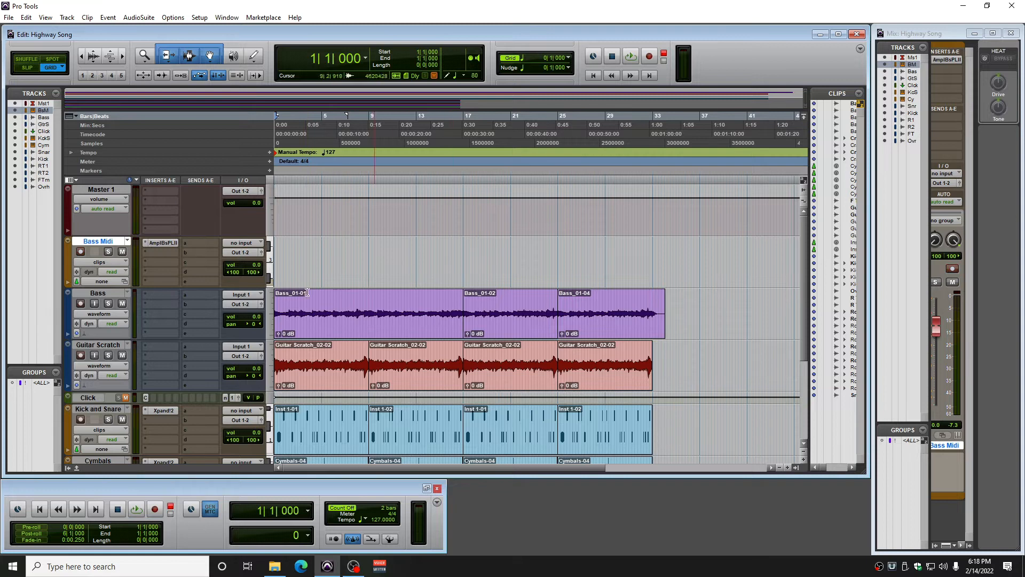
# Mute the Bass audio track and reduce it to the smallest track height
pyautogui.click(122, 303)
pyautogui.click(69, 293)
pyautogui.click(78, 299)
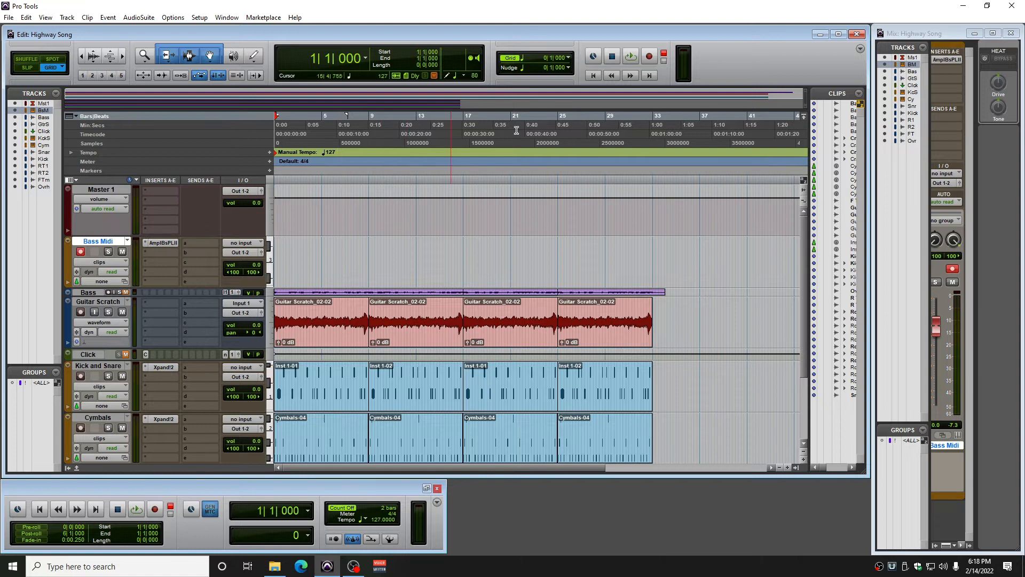
# Start recording on the Bass Midi track from bar 1 with the count-off
pyautogui.click(649, 57)
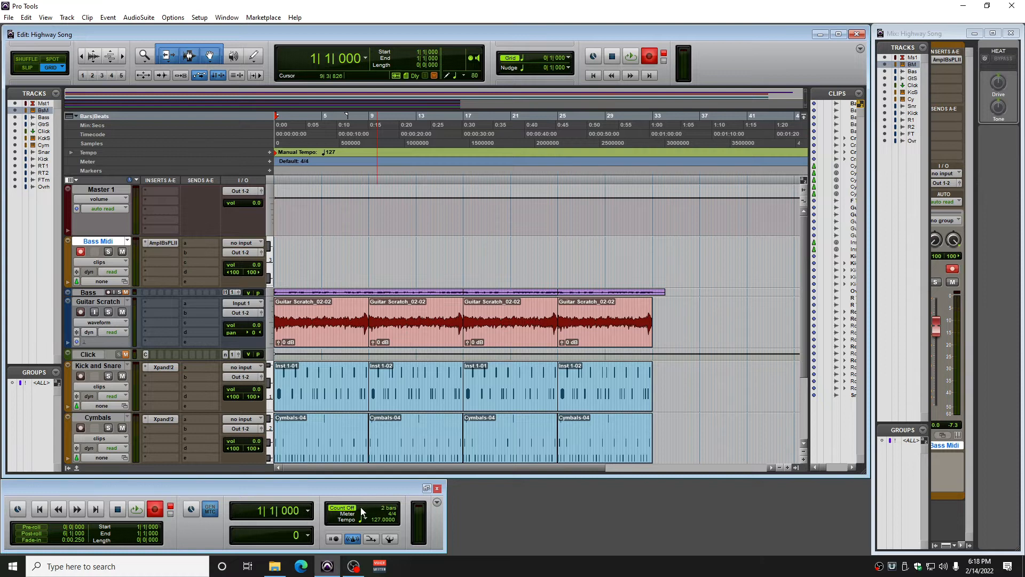
pyautogui.click(627, 56)
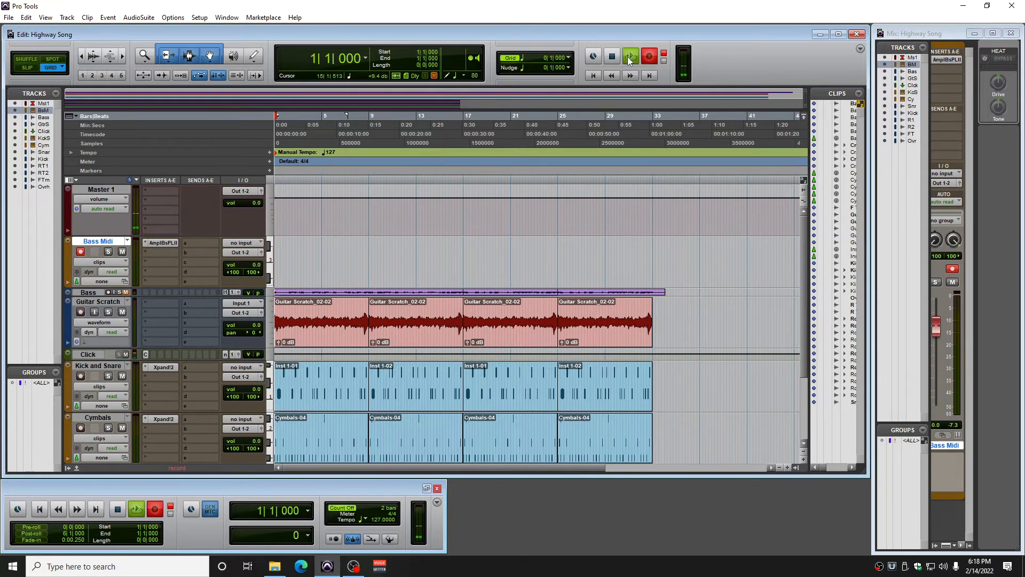